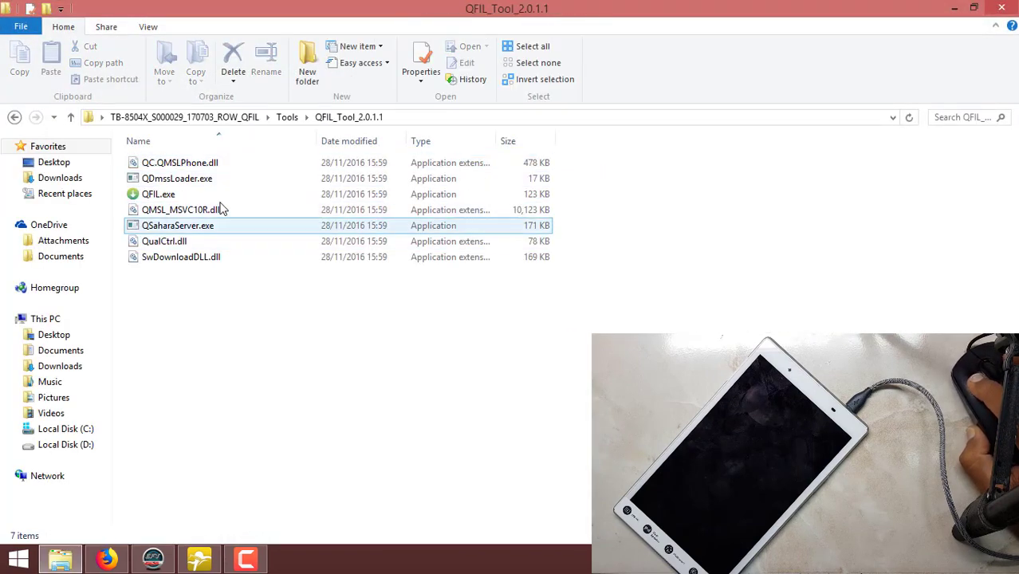
Launch QFIL.exe from the QFIL_Tool_2.0.1.1 folder and select the Qualcomm HS-USB QDLoader 9008 (COM20) port.
left_click(224, 195)
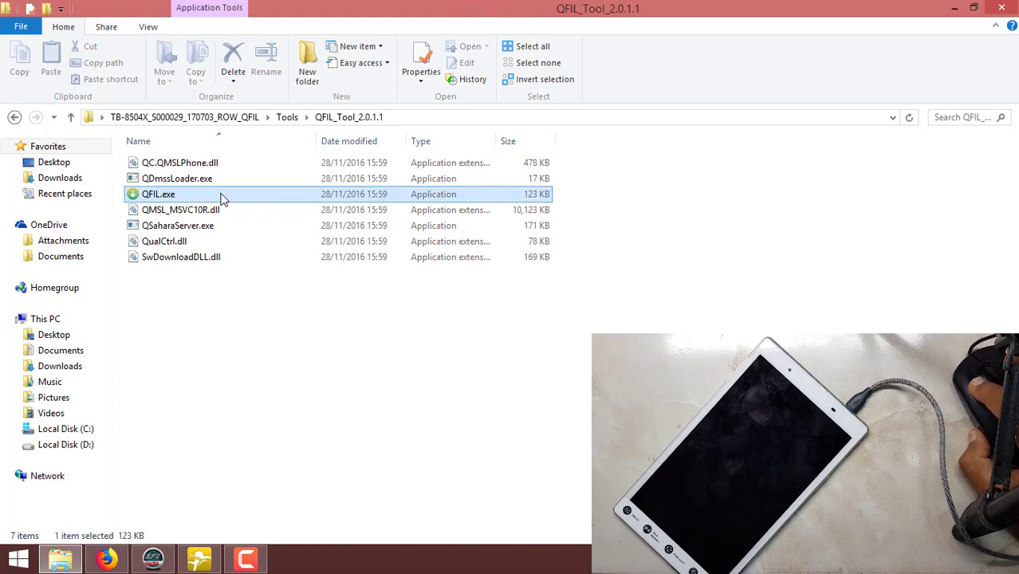
left_click(1010, 8)
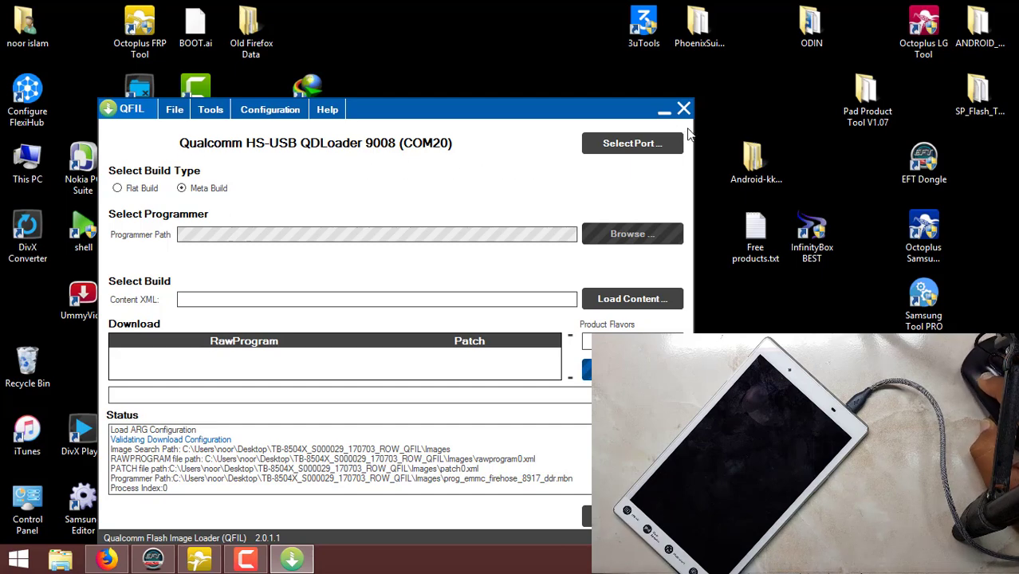
left_click(654, 144)
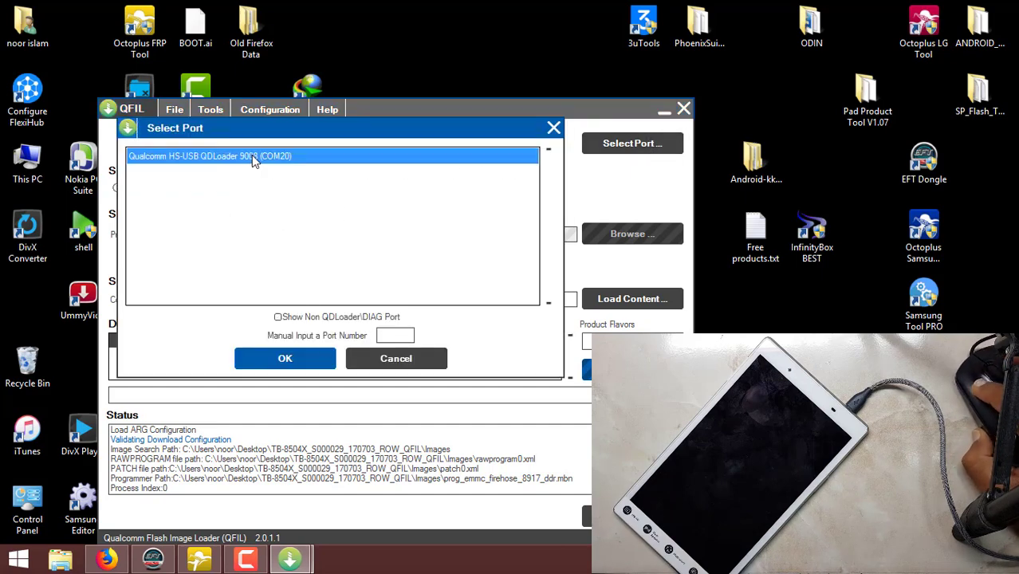
left_click(287, 357)
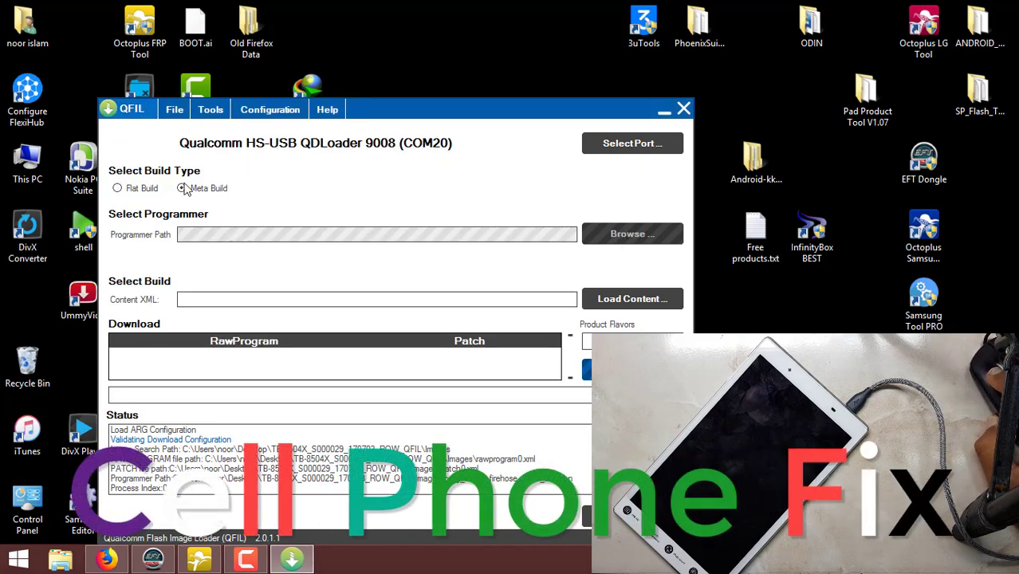
Set the build type to Flat Build and load prog_emmc_firehose_8917_ddr.mbn as the programmer.
left_click(119, 190)
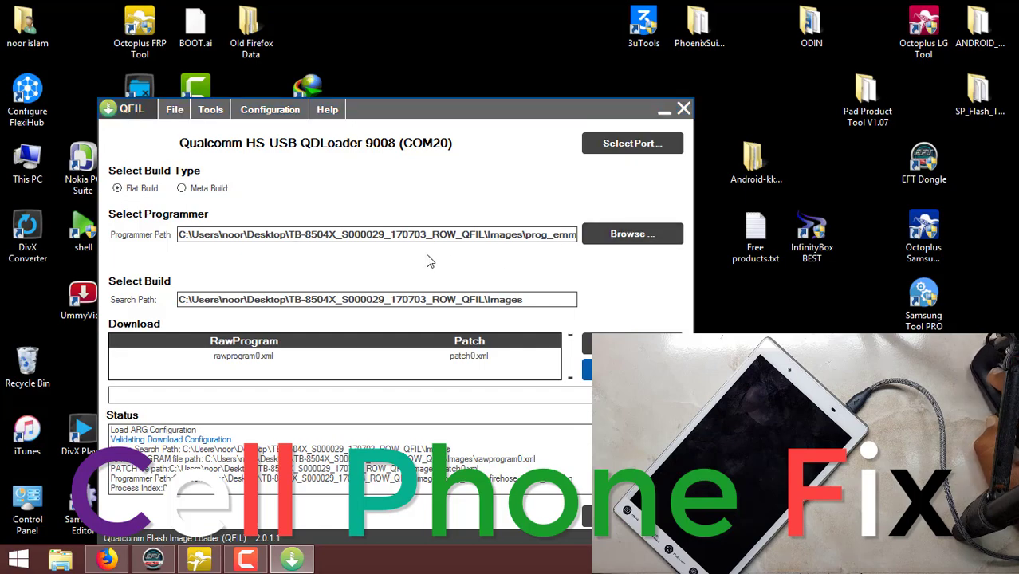
left_click(608, 235)
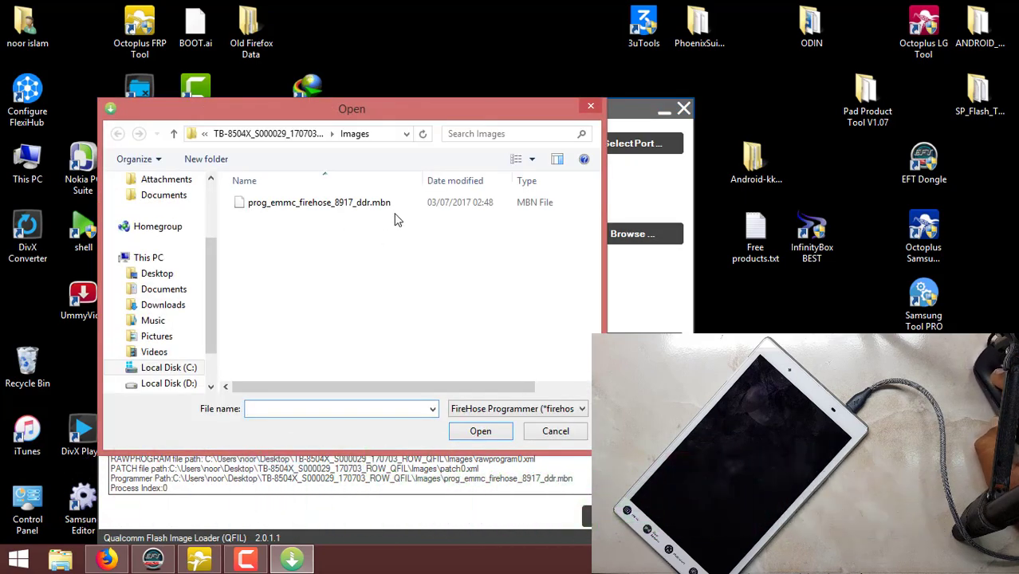
double_click(333, 209)
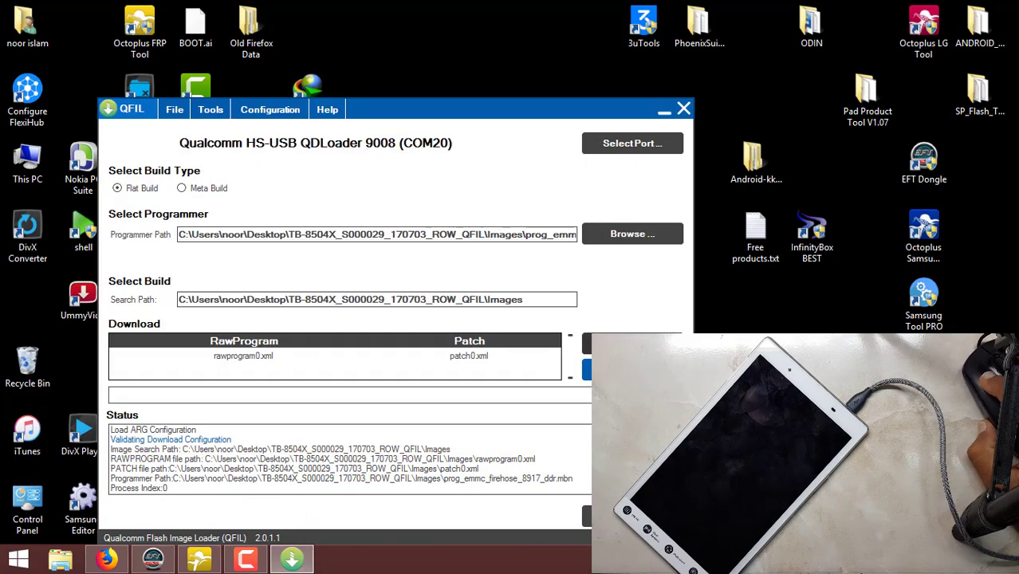
Load rawprogram0.xml as the RawProgram file and patch0.xml as the patch file.
left_click(632, 343)
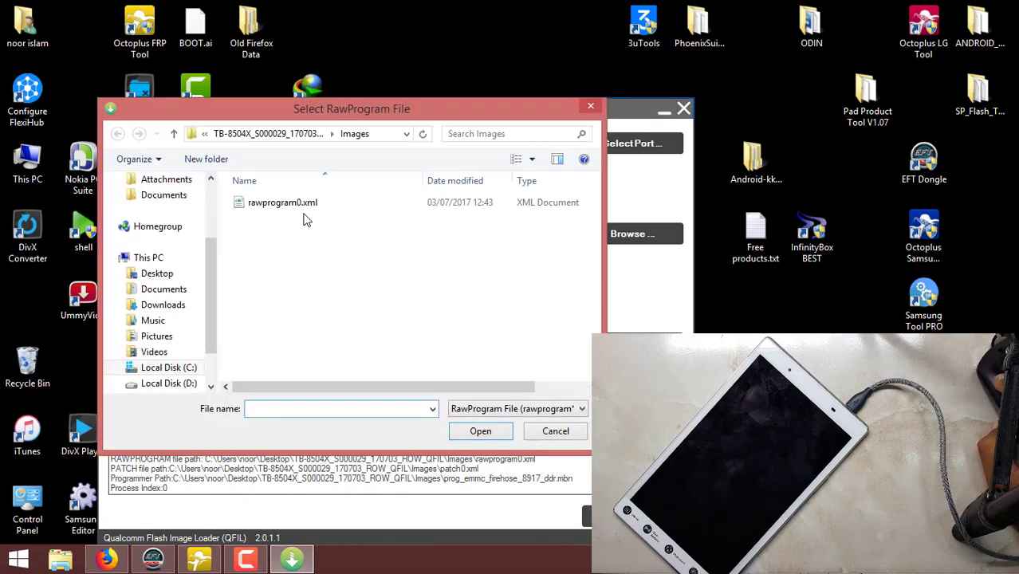
double_click(307, 207)
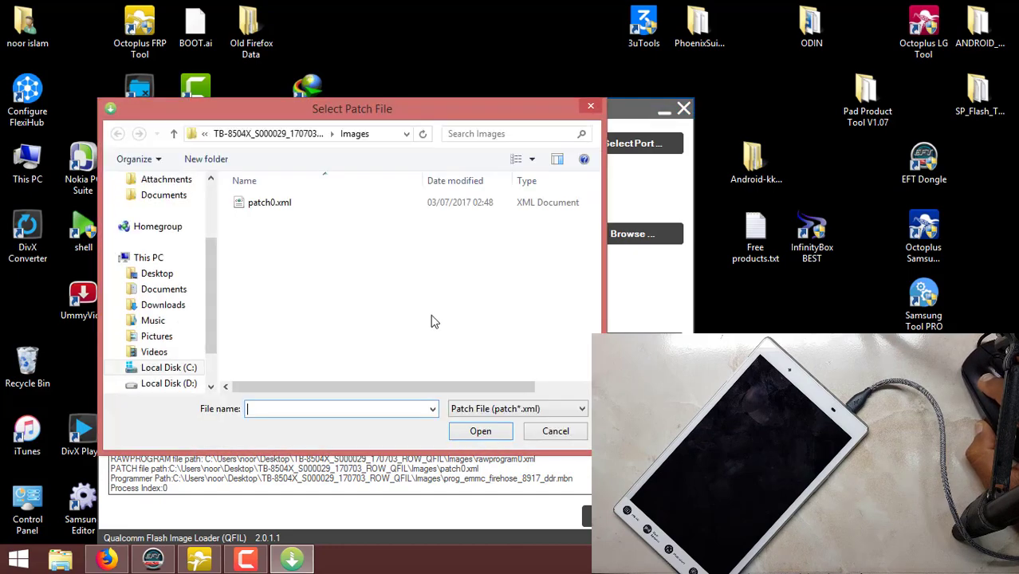
double_click(302, 204)
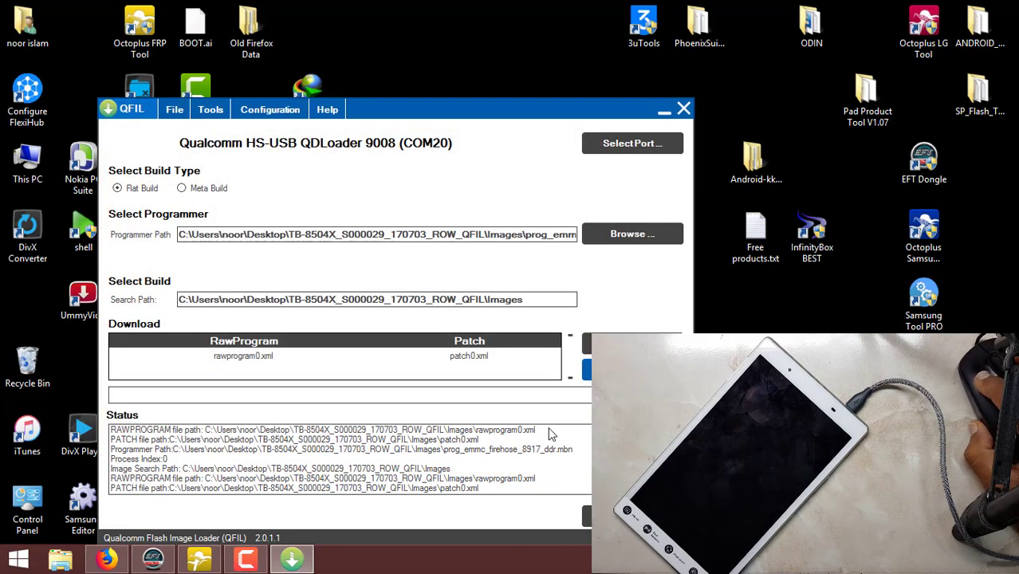
Try to download the flat build to the tablet with QFIL, and minimize the QFIL window.
left_click_drag(443, 113, 494, 64)
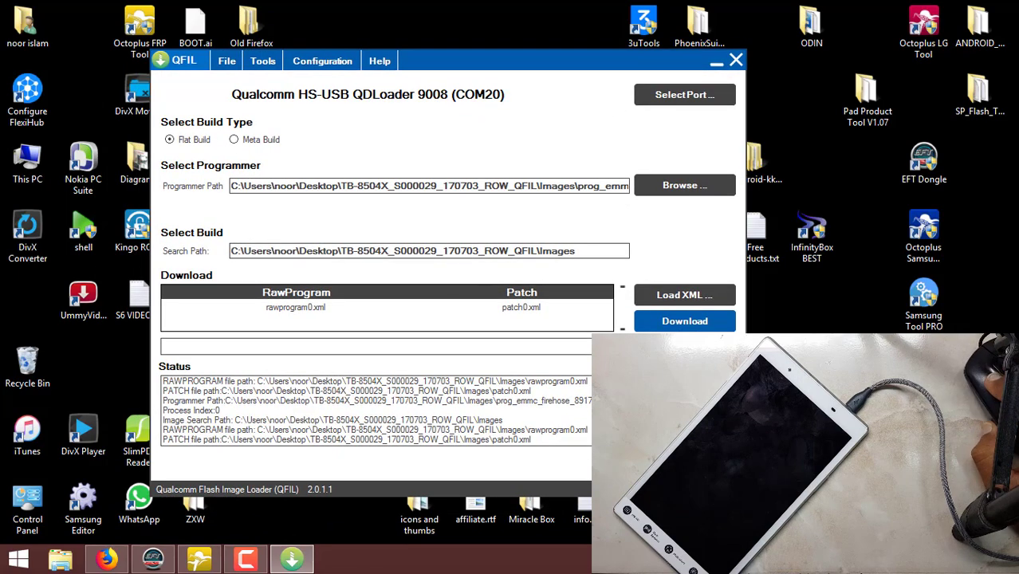
left_click(684, 321)
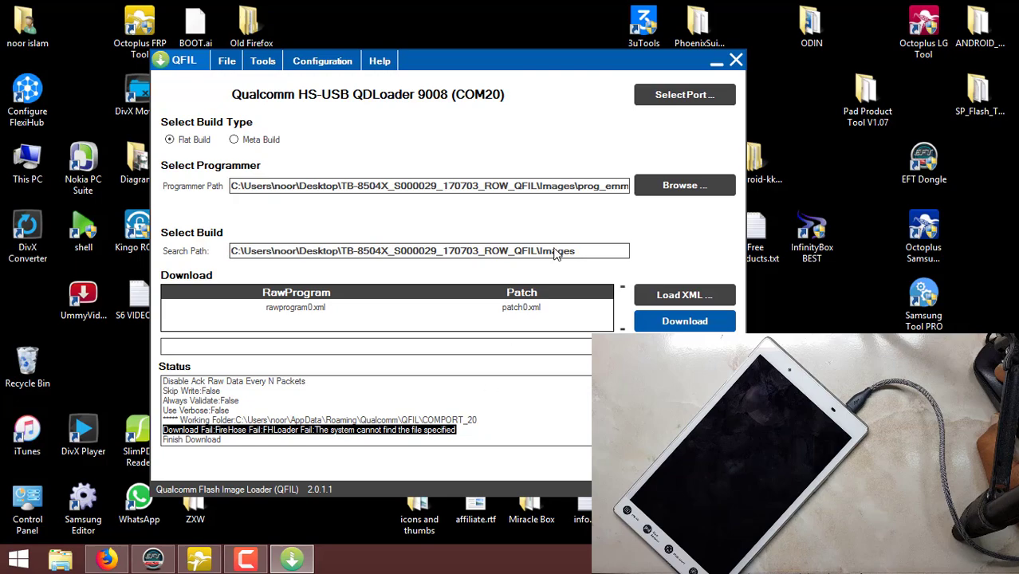
left_click(716, 62)
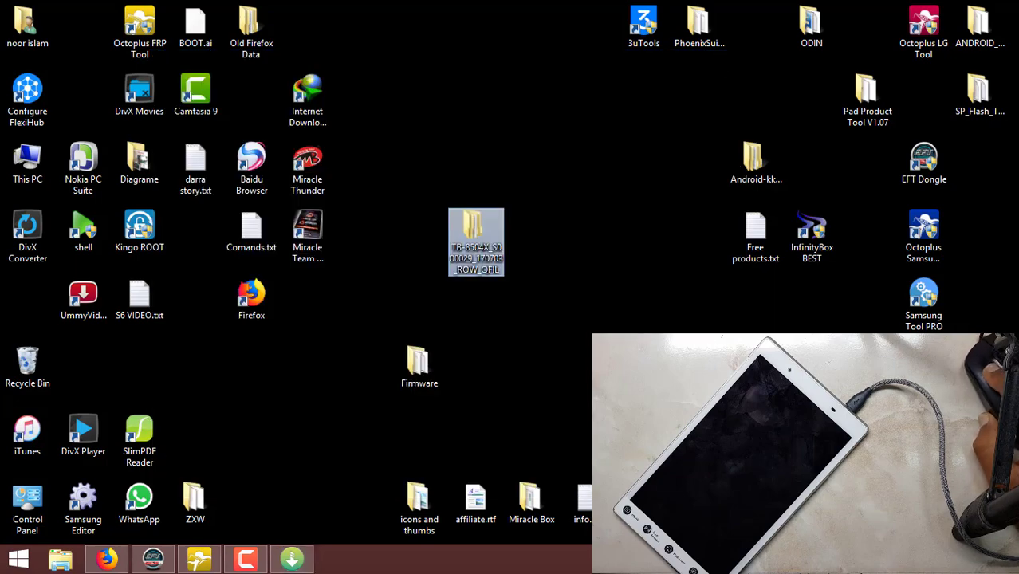
Switch to EFT Dongle, show its Qualcomm flashing options and refresh the desktop.
left_click(153, 558)
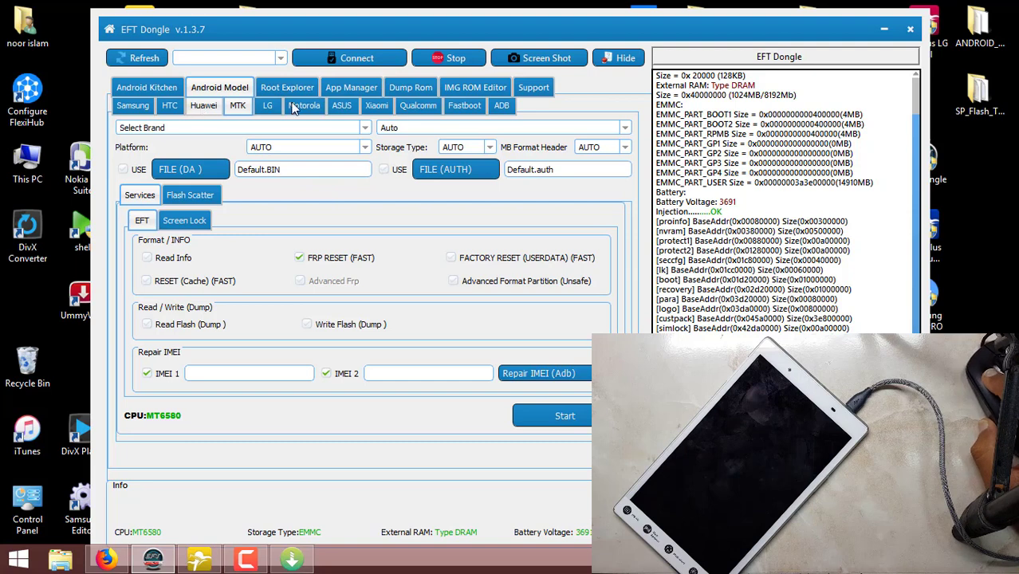
left_click(418, 106)
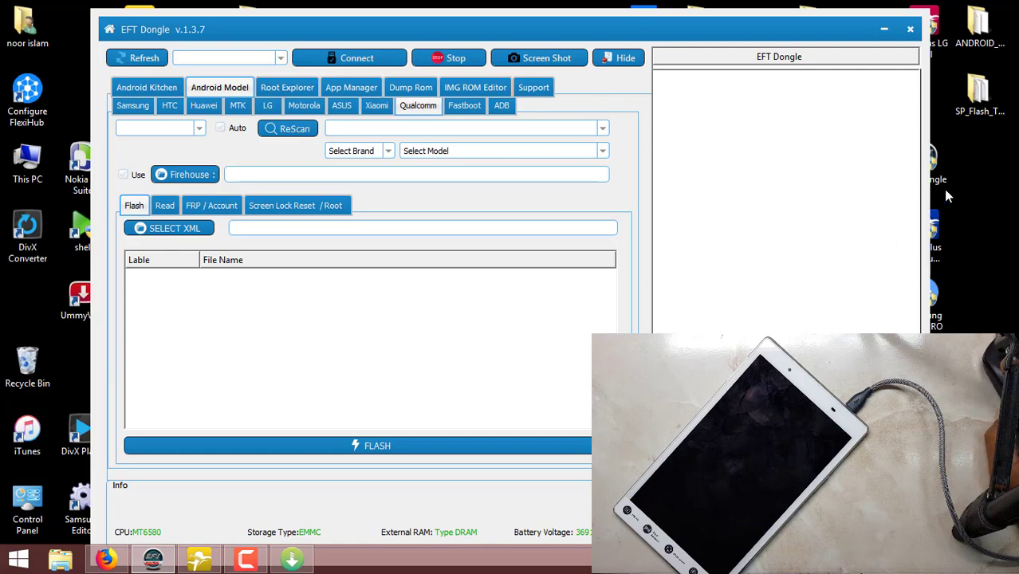
right_click(969, 194)
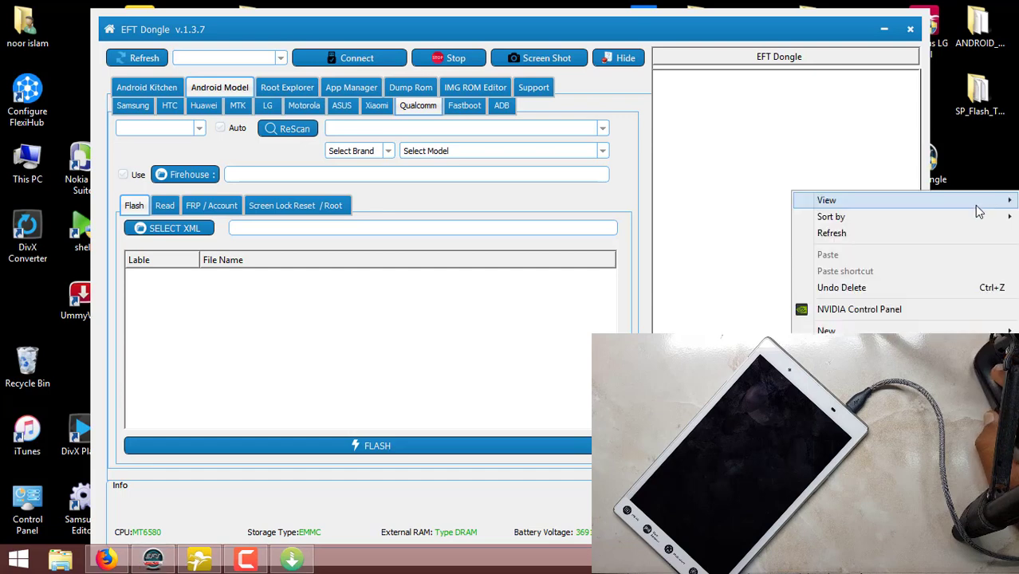
left_click(938, 233)
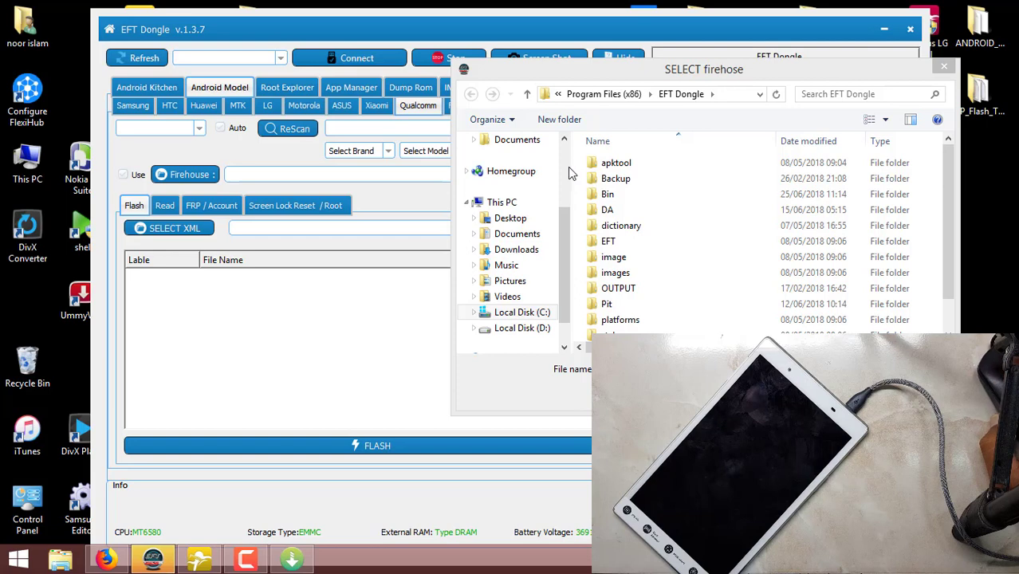
Load prog_emmc_firehose_8917_ddr.mbn as the firehose file from the Images folder of TB-8504X_S000029_170703_ROW_QFIL on the Desktop.
scroll(566, 169, "up", 3)
left_click(512, 163)
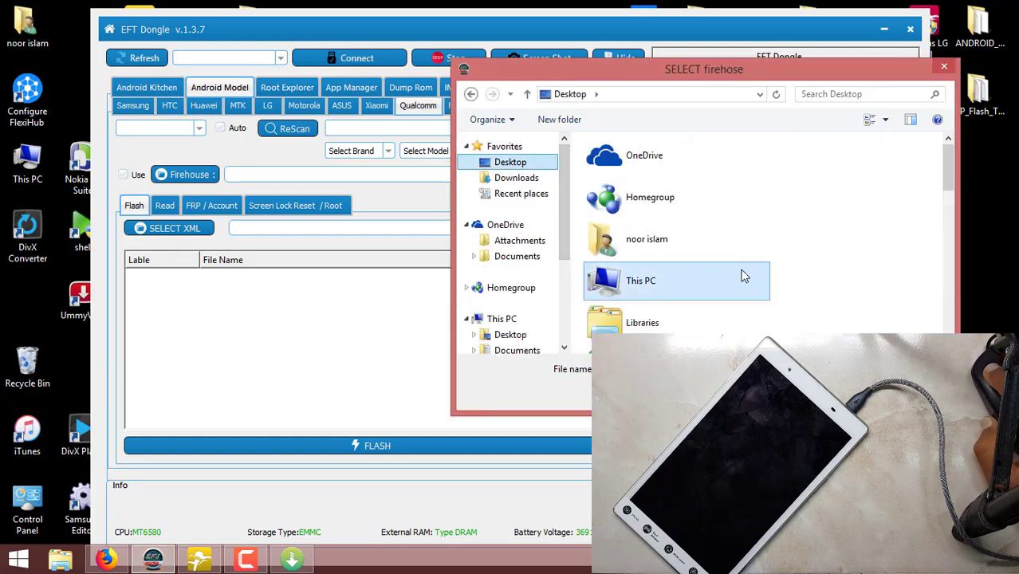
scroll(742, 276, "down", 6)
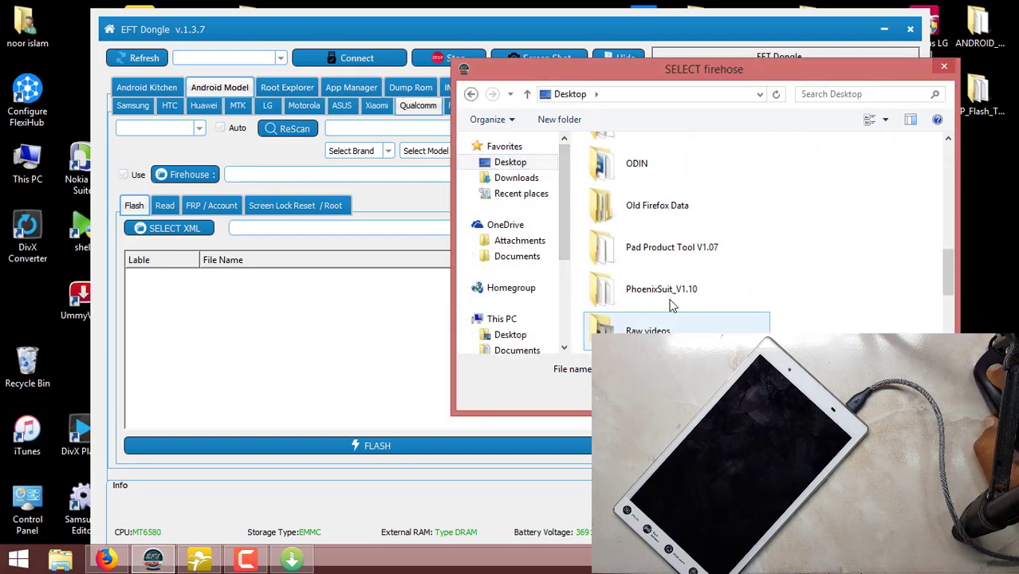
scroll(673, 307, "down", 1)
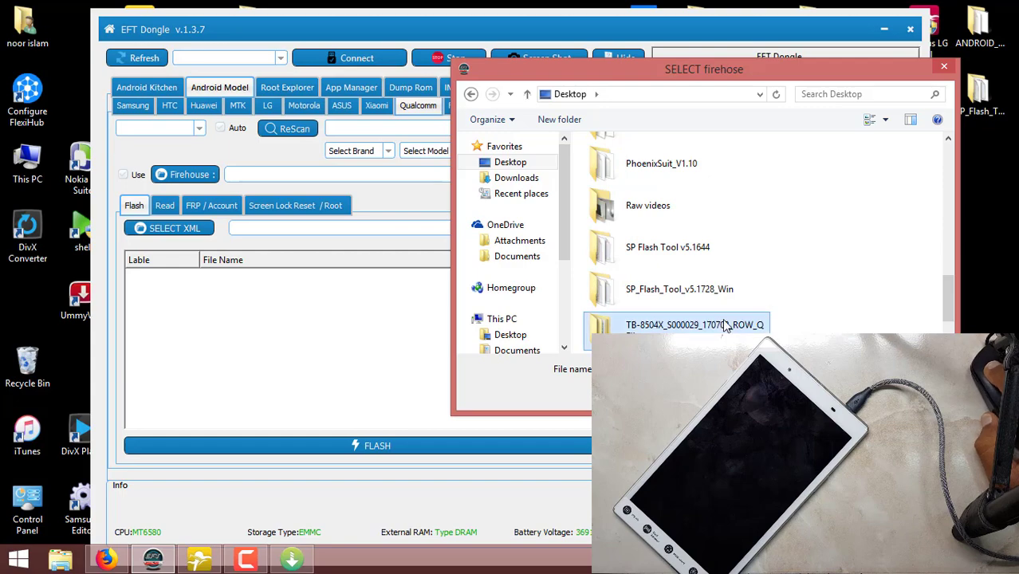
double_click(726, 326)
double_click(676, 181)
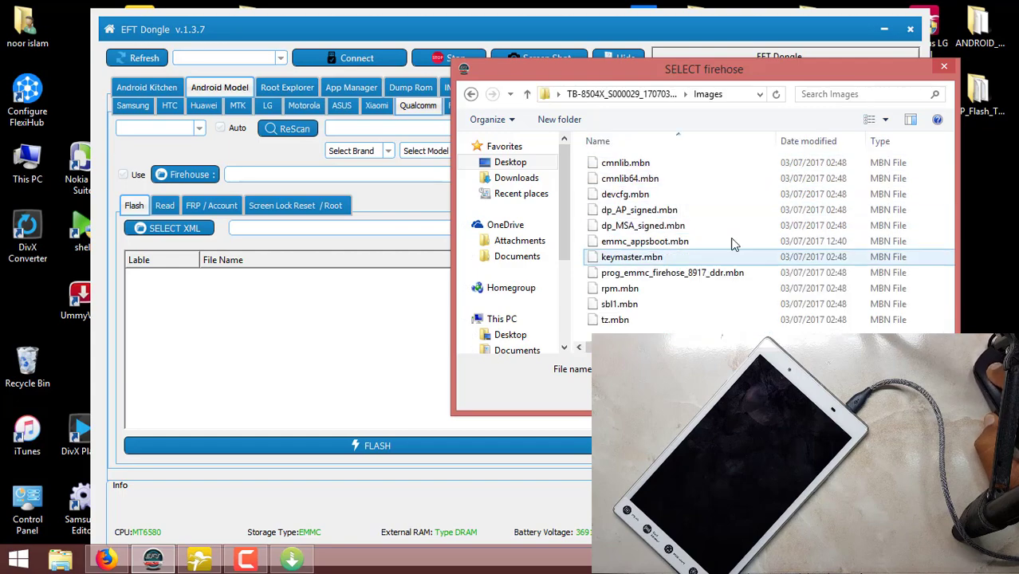
left_click(728, 275)
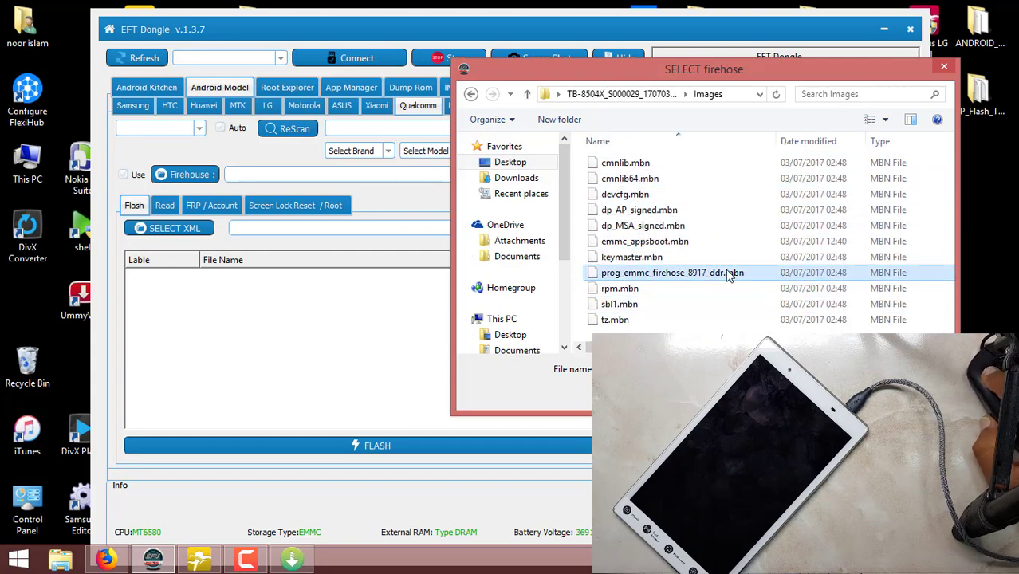
double_click(727, 274)
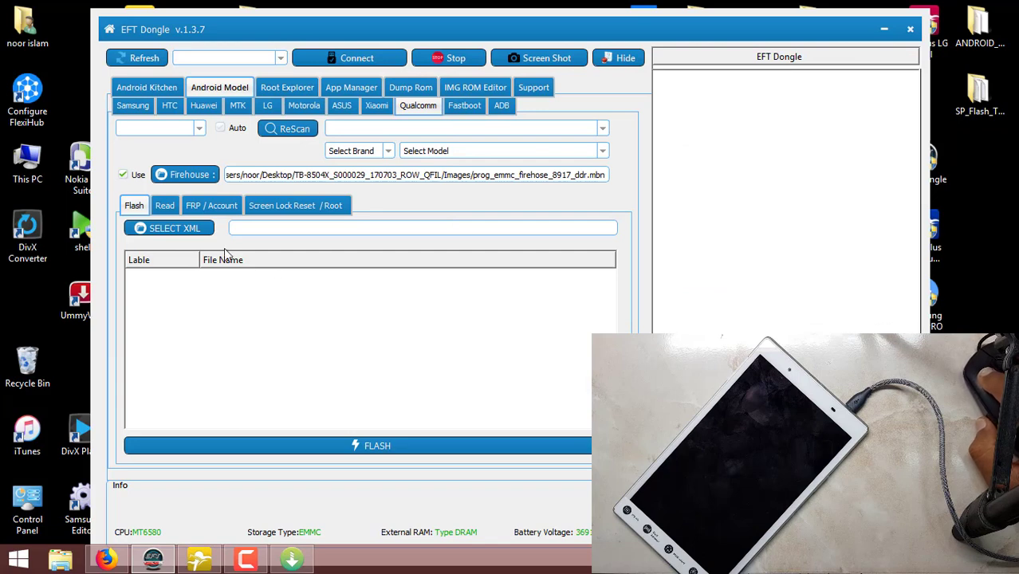
Load rawprogram0.xml from the firmware's Images folder as the flash XML and select all its partition entries.
left_click(180, 227)
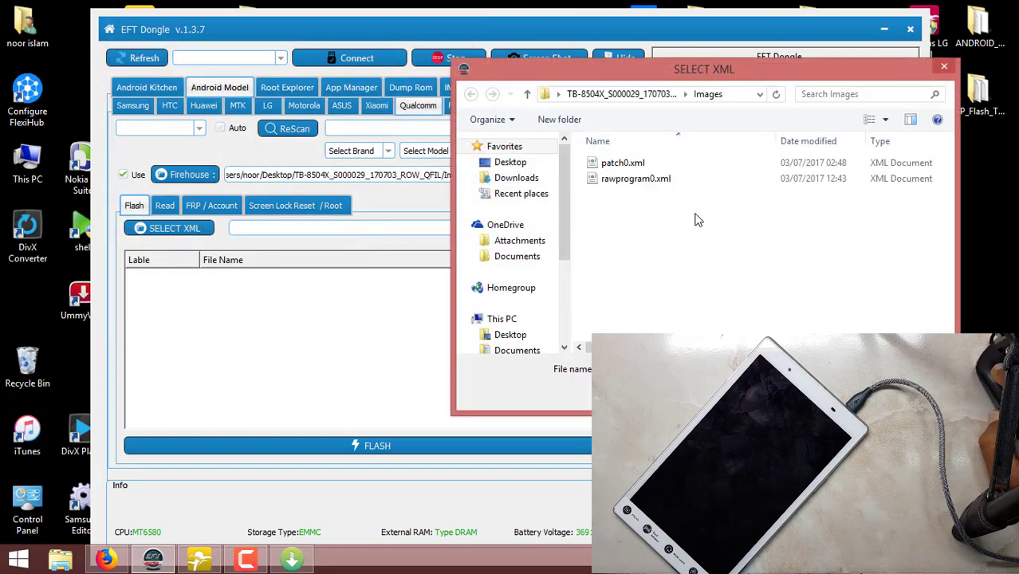
double_click(635, 179)
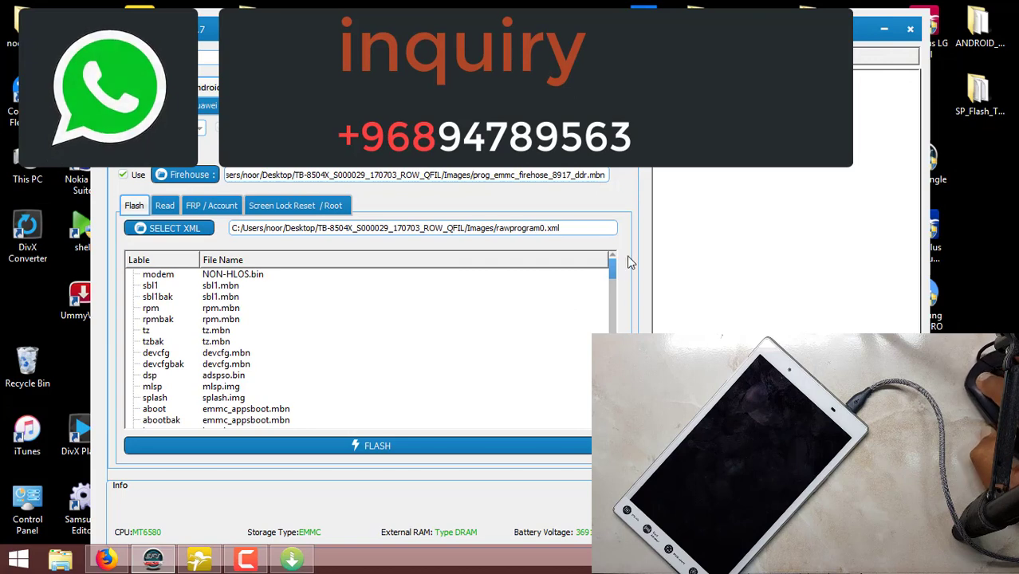
scroll(613, 314, "down", 15)
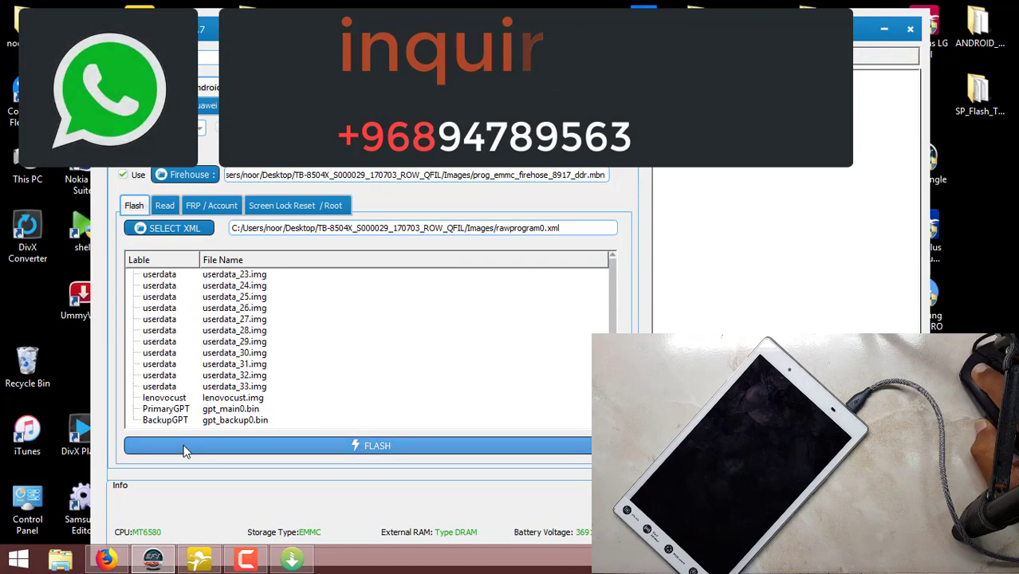
left_click(222, 420)
key("ctrl+a")
scroll(214, 275, "up", 15)
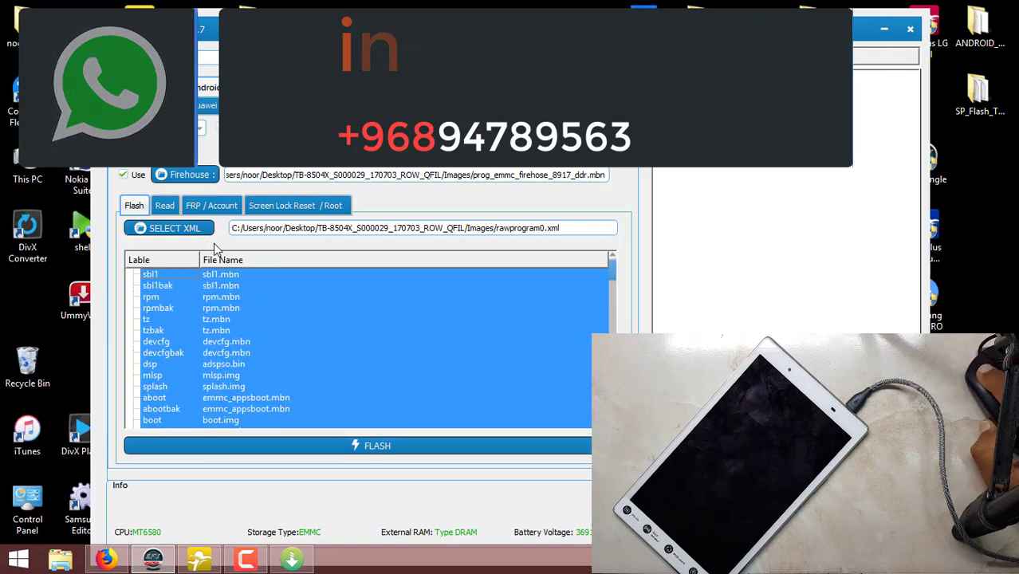
scroll(239, 295, "up", 1)
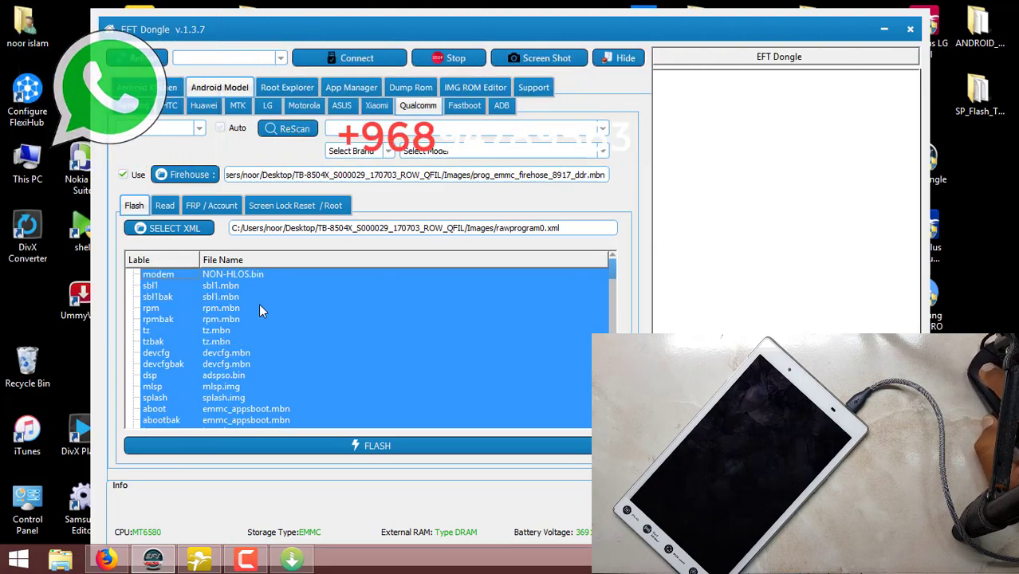
Rescan for connected devices and choose COM20 as the port.
left_click(286, 128)
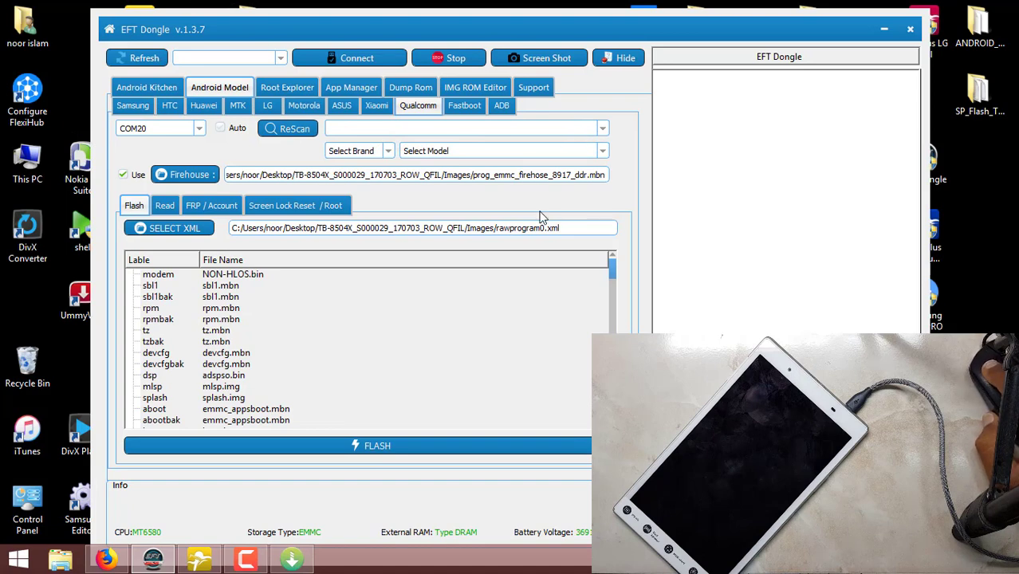
left_click(195, 129)
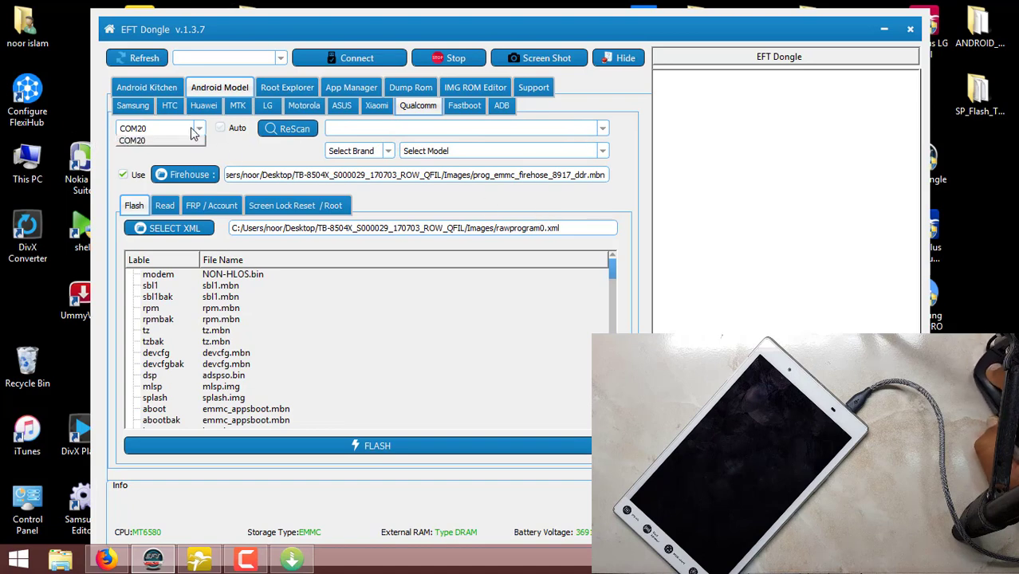
left_click(133, 143)
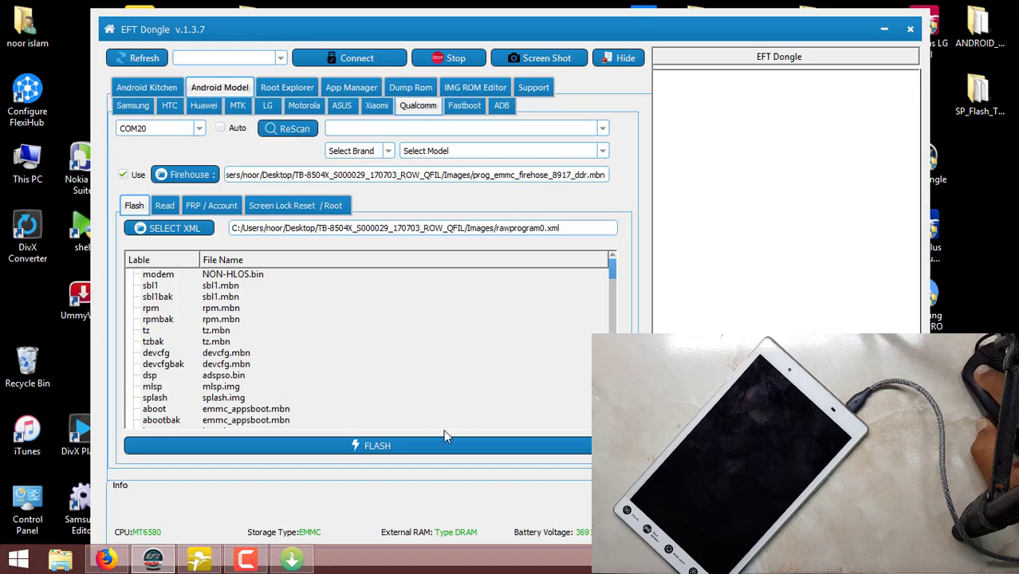
Select all listed partition files, flash them to the tablet and check the last line of the log.
left_click_drag(241, 425, 404, 329)
scroll(406, 331, "down", 15)
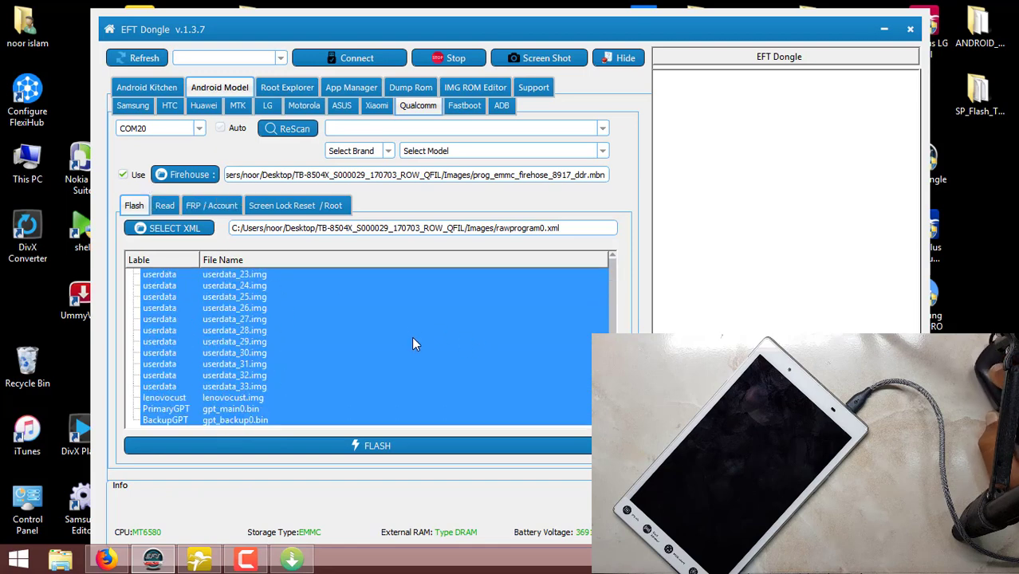
left_click(376, 448)
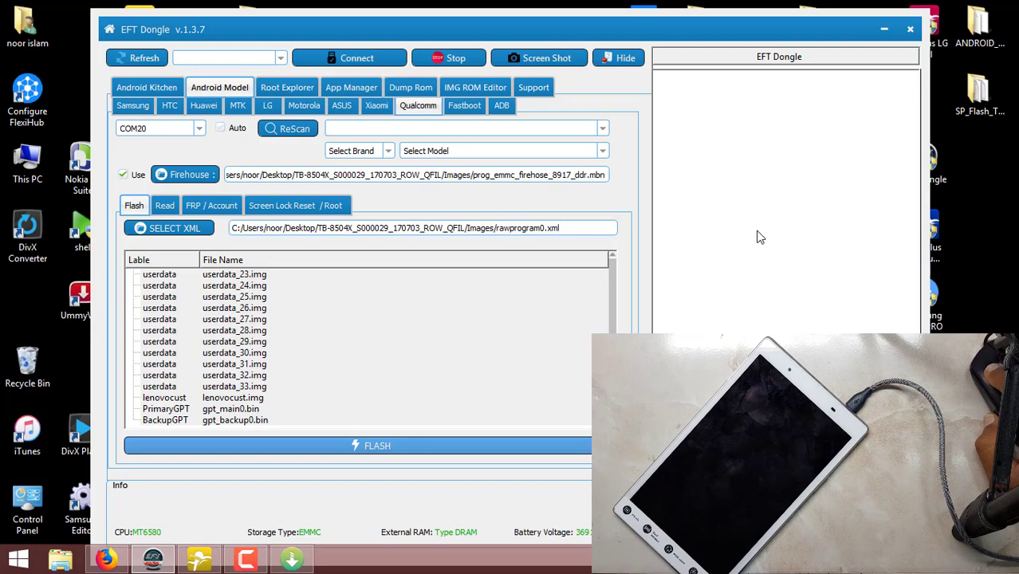
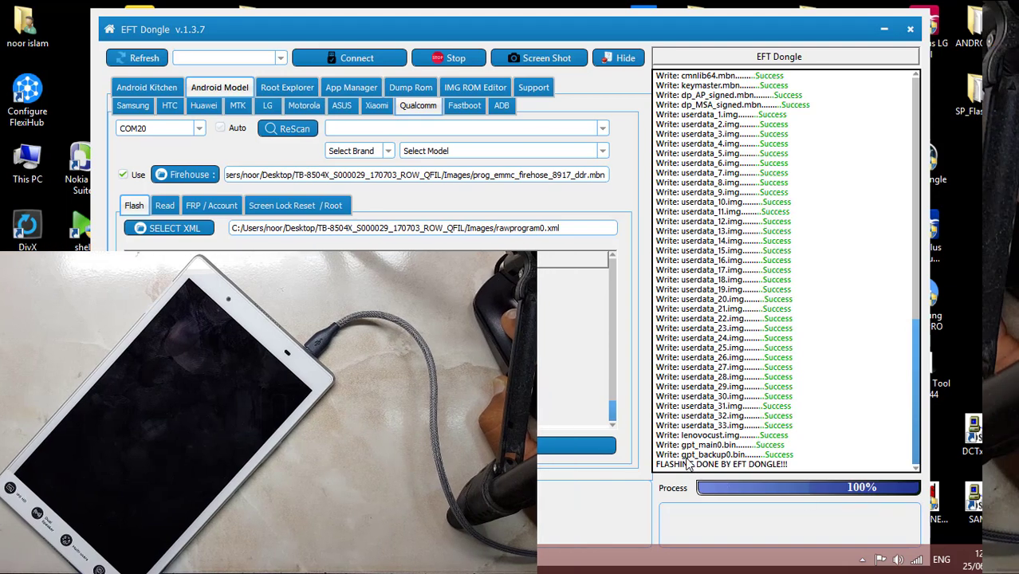
left_click_drag(789, 464, 762, 466)
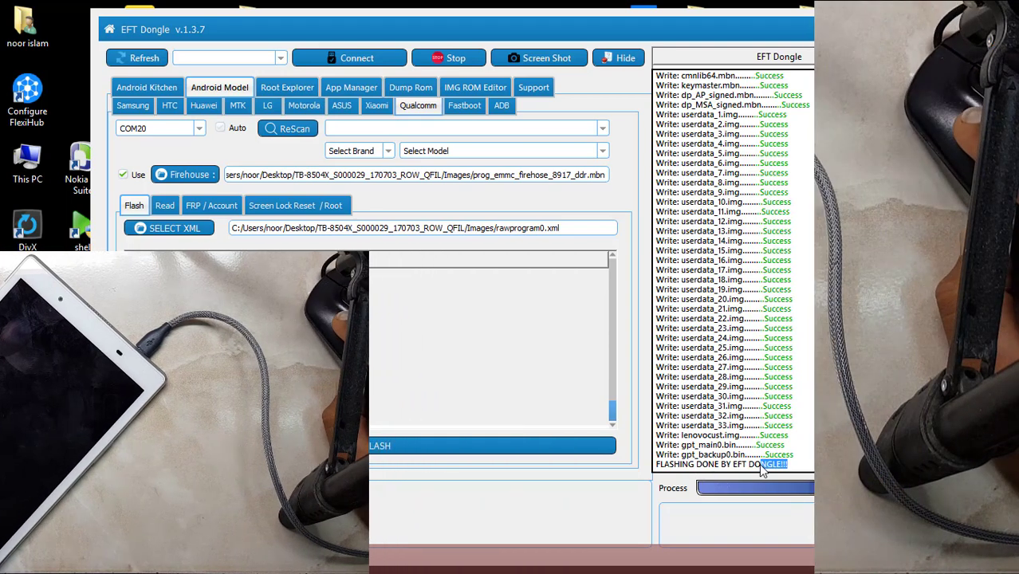